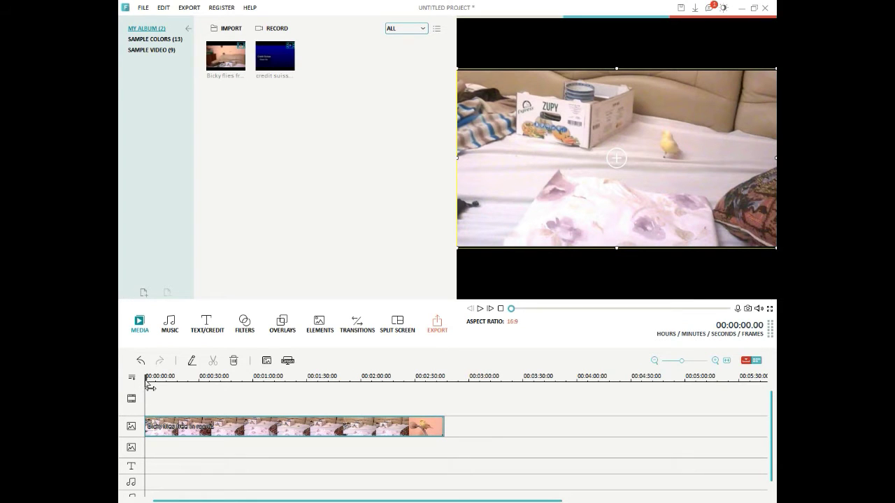
Step: Split the canary clip at the 10-second mark
{"action": "left_click_drag", "start_coordinate": [147, 381], "coordinate": [161, 381]}
{"action": "left_click_drag", "start_coordinate": [306, 109], "coordinate": [314, 112]}
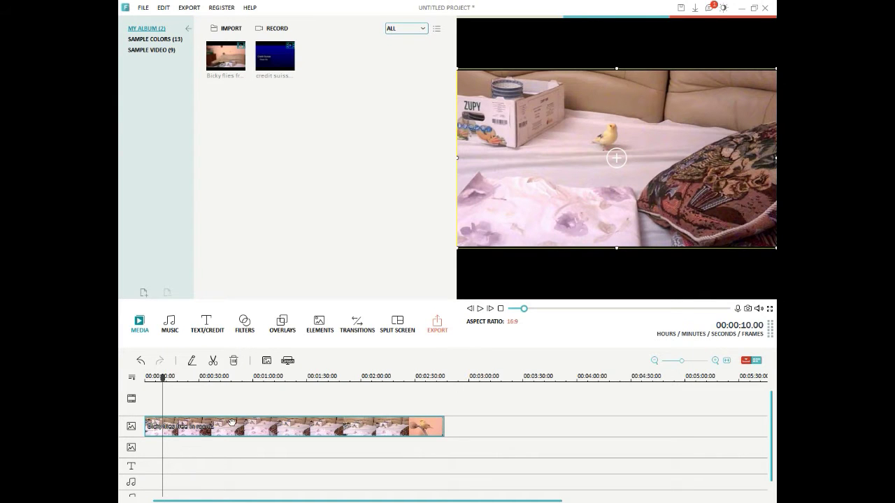
{"action": "right_click", "coordinate": [172, 427]}
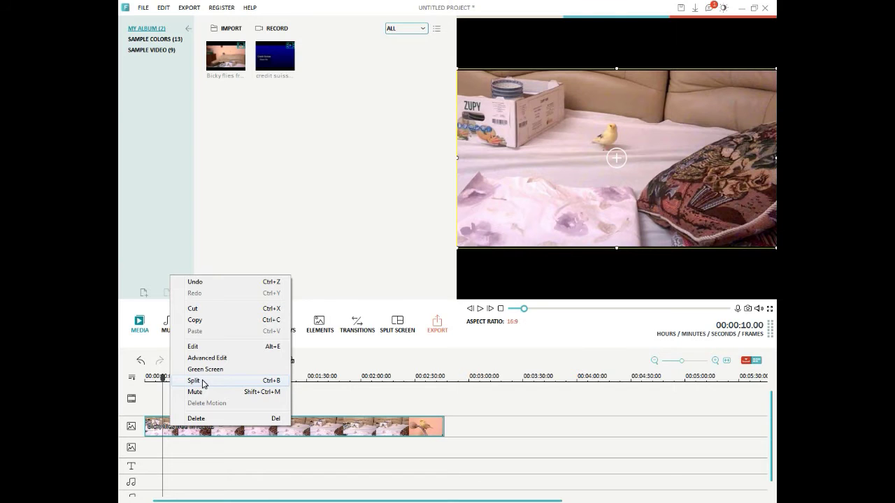
{"action": "left_click", "coordinate": [194, 381]}
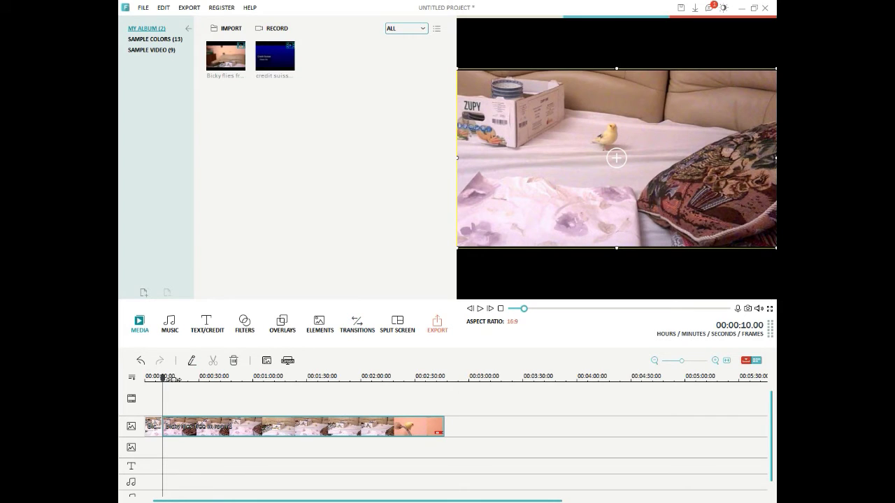
Step: Split it again at about 19 seconds and bring up the edit options for the middle section
{"action": "left_click_drag", "start_coordinate": [165, 383], "coordinate": [181, 386]}
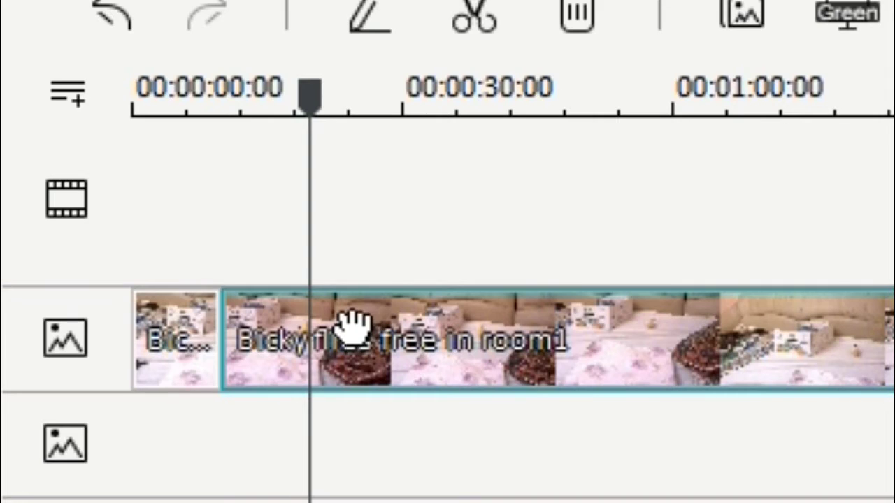
{"action": "right_click", "coordinate": [189, 425]}
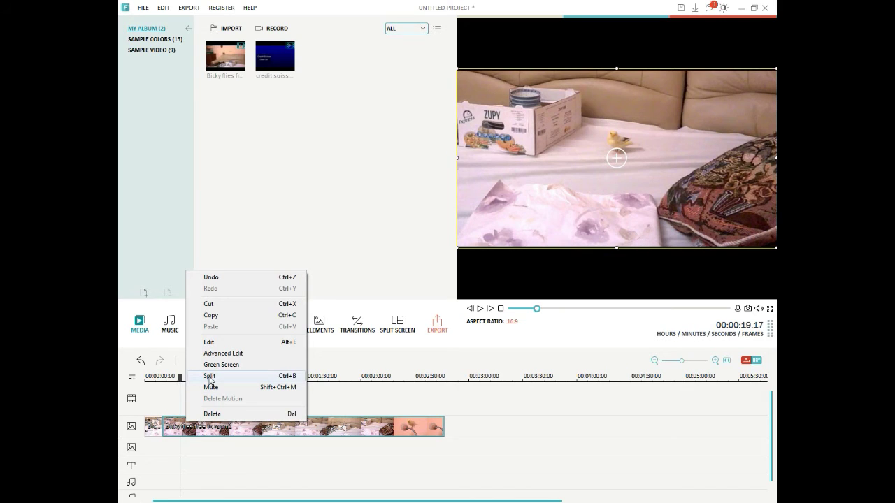
{"action": "left_click", "coordinate": [209, 378]}
{"action": "left_click", "coordinate": [172, 426]}
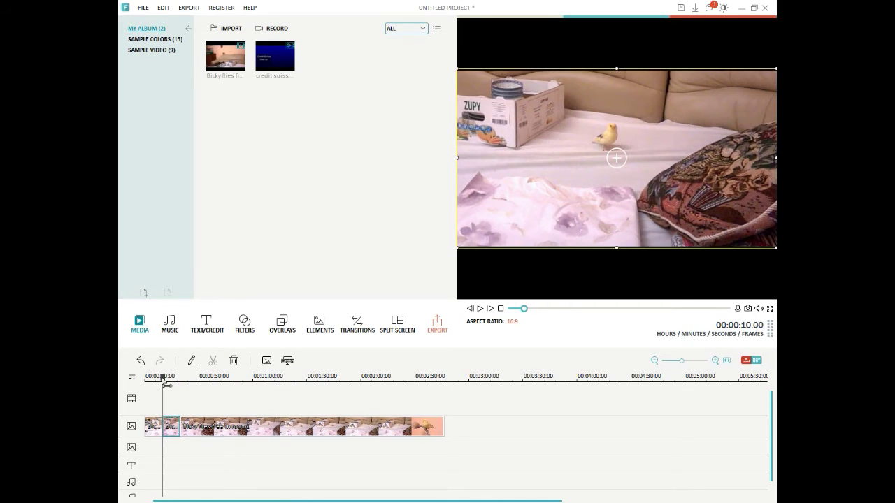
{"action": "right_click", "coordinate": [172, 427]}
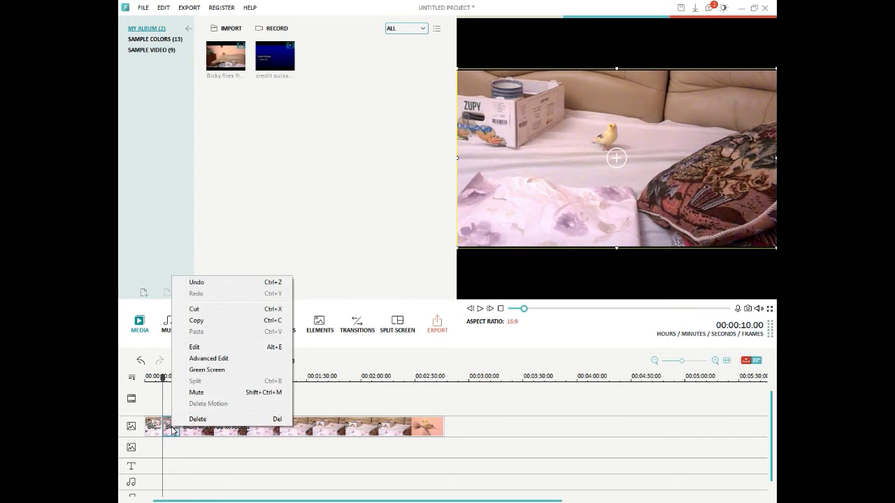
Step: Apply the Zoom in 3 motion preset to the 10–19 s canary section and confirm with OK
{"action": "left_click", "coordinate": [191, 349]}
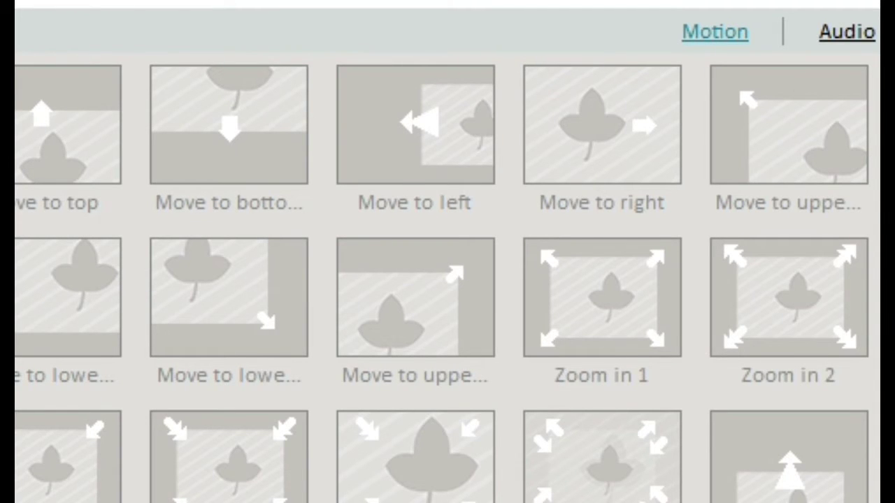
{"action": "left_click", "coordinate": [118, 305]}
{"action": "left_click", "coordinate": [116, 308]}
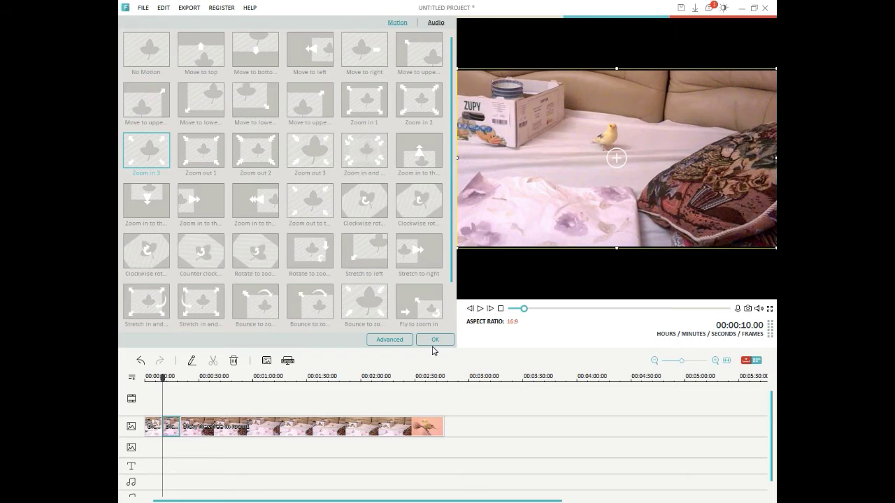
{"action": "left_click", "coordinate": [433, 343]}
{"action": "left_click", "coordinate": [434, 340]}
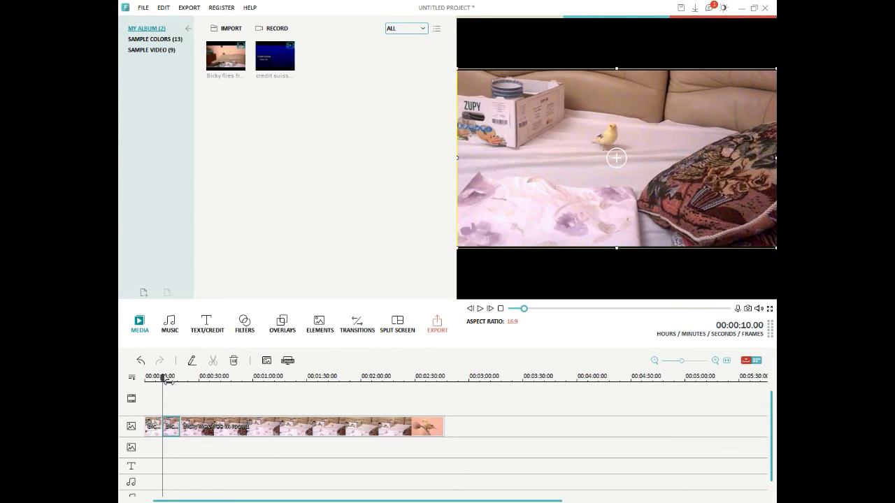
{"action": "left_click_drag", "start_coordinate": [168, 387], "coordinate": [157, 387]}
{"action": "left_click", "coordinate": [480, 309]}
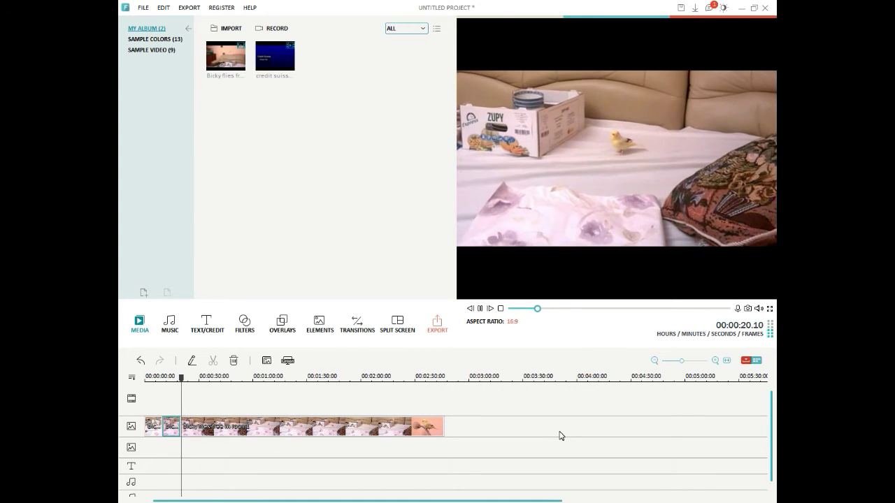
{"action": "left_click", "coordinate": [480, 308]}
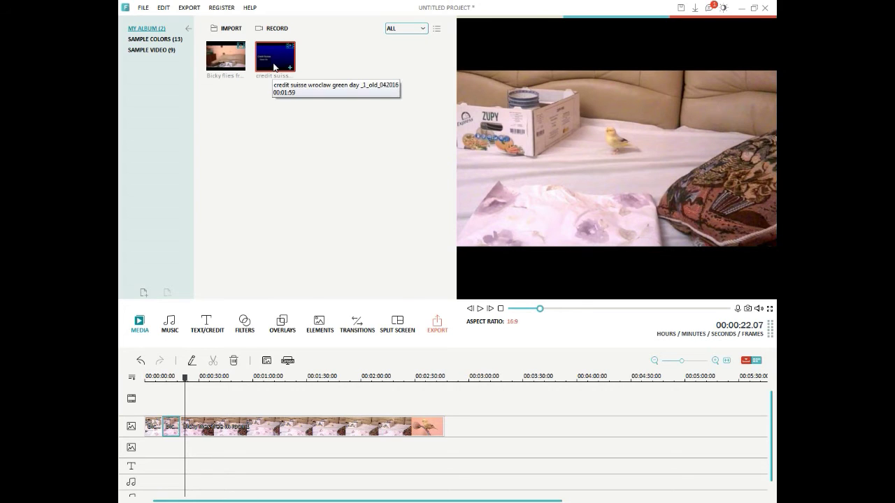
Step: Drag the credit suisse video from My Album onto the main video track
{"action": "left_click_drag", "start_coordinate": [274, 67], "coordinate": [179, 401]}
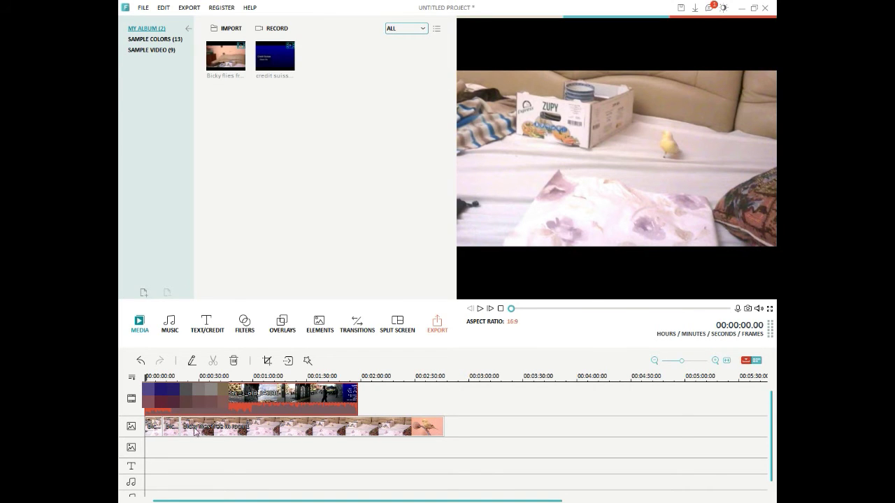
Step: Delete the first short canary piece from the overlay track
{"action": "left_click", "coordinate": [316, 430]}
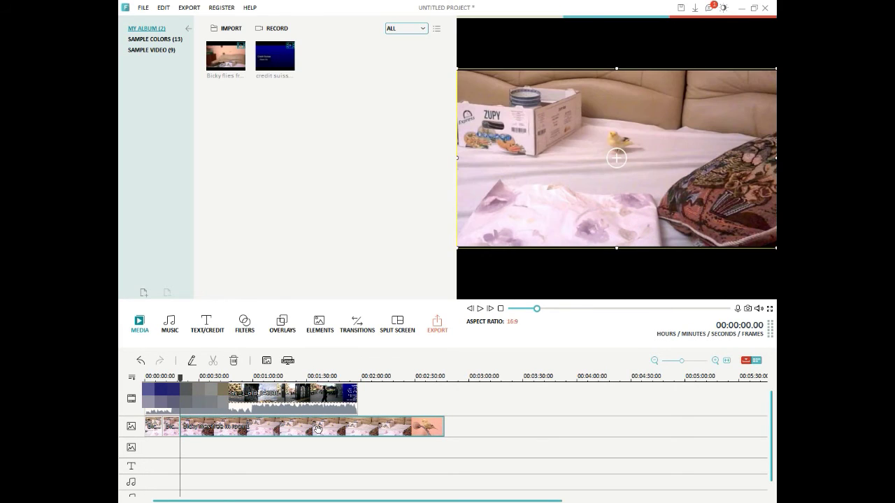
{"action": "left_click", "coordinate": [177, 432]}
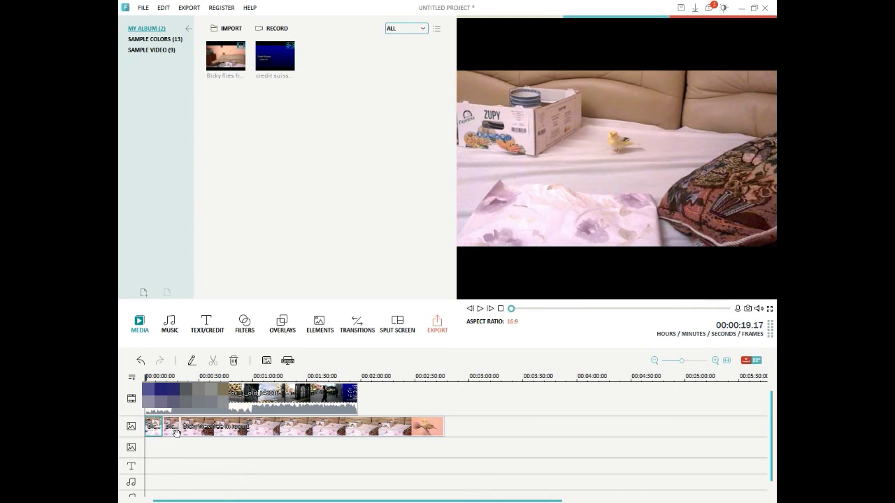
{"action": "left_click", "coordinate": [155, 430]}
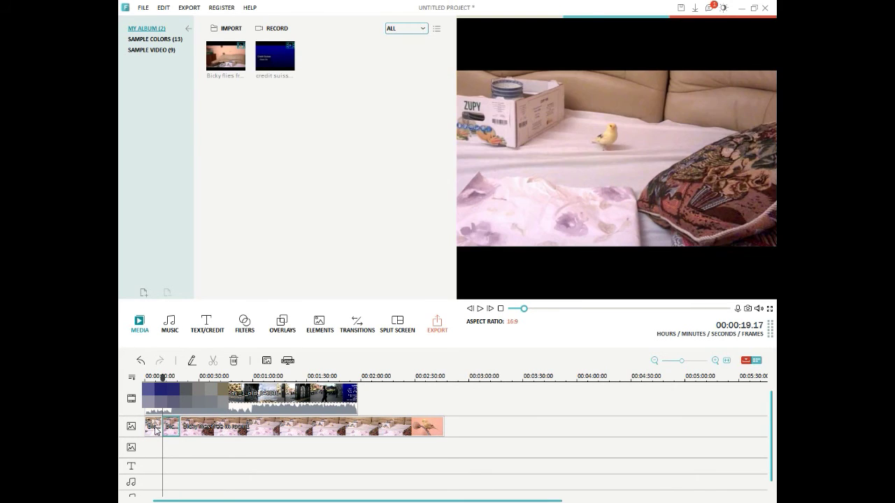
{"action": "left_click", "coordinate": [155, 428]}
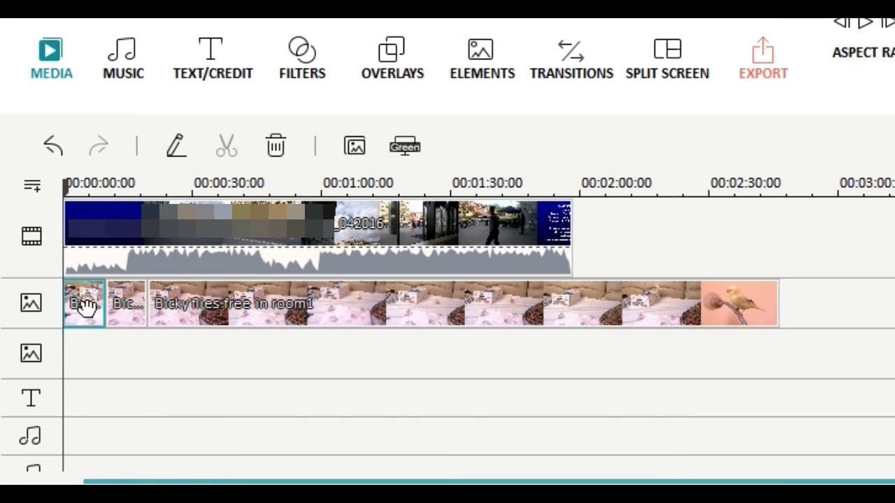
{"action": "key", "text": "Delete"}
Step: Delete the long Bicky flies free in room1 clip, leaving only the zoomed section
{"action": "left_click", "coordinate": [230, 320]}
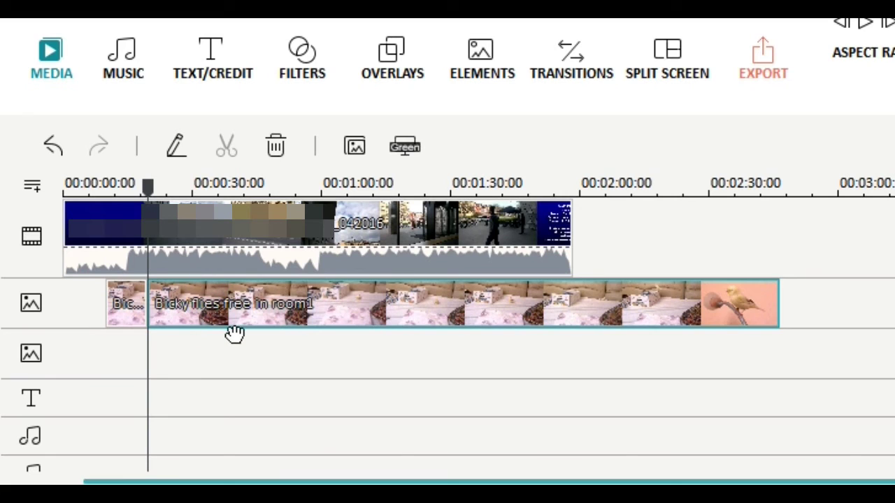
{"action": "key", "text": "Delete"}
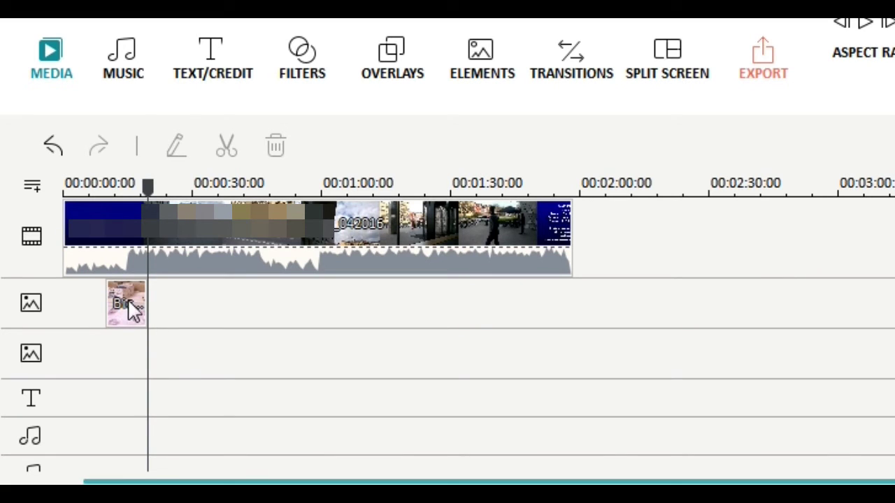
{"action": "left_click", "coordinate": [148, 187]}
{"action": "left_click_drag", "start_coordinate": [149, 193], "coordinate": [176, 194]}
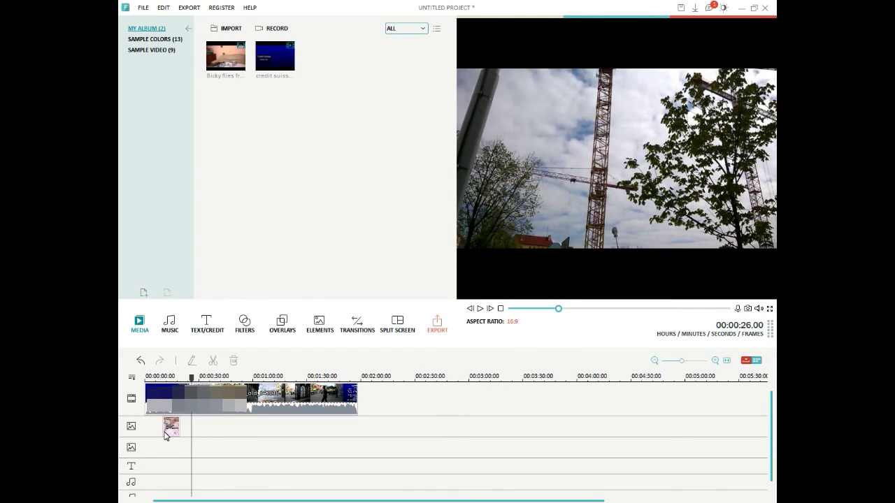
Step: Shift the zoomed canary overlay to start near 0:19, then preview the cutaway over the city footage
{"action": "left_click_drag", "start_coordinate": [170, 429], "coordinate": [197, 422]}
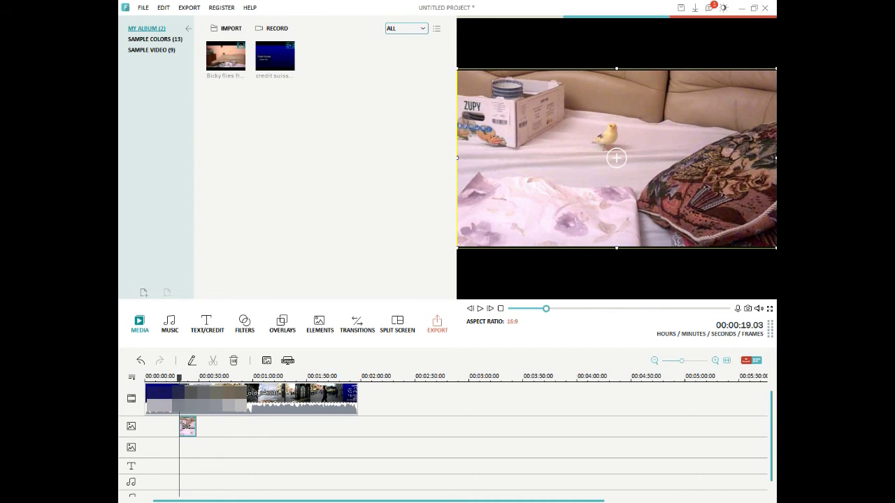
{"action": "left_click", "coordinate": [181, 378]}
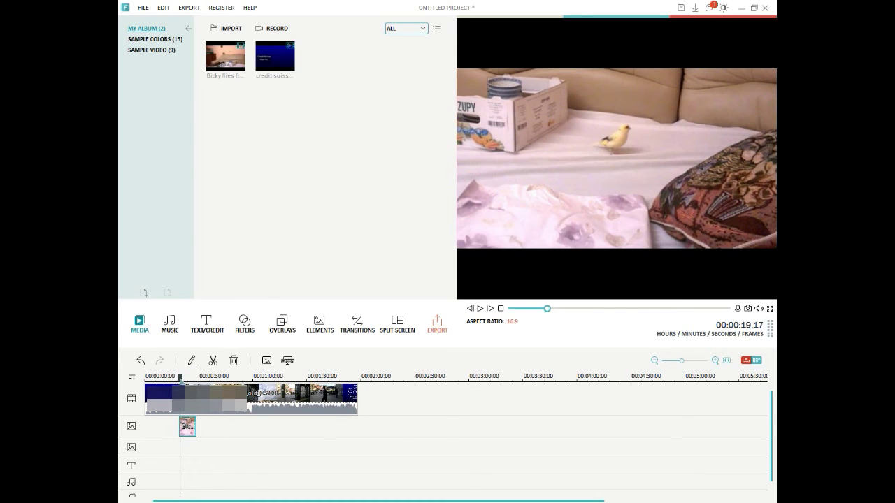
{"action": "left_click_drag", "start_coordinate": [180, 378], "coordinate": [176, 379]}
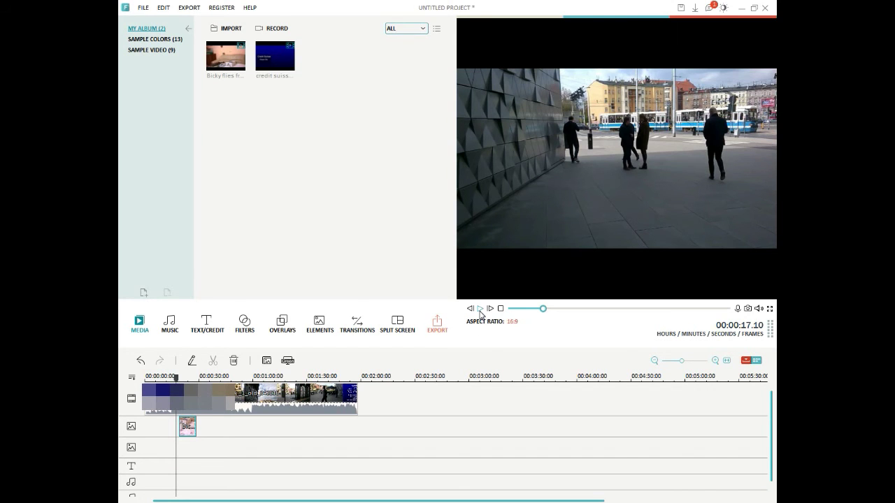
{"action": "left_click", "coordinate": [480, 312]}
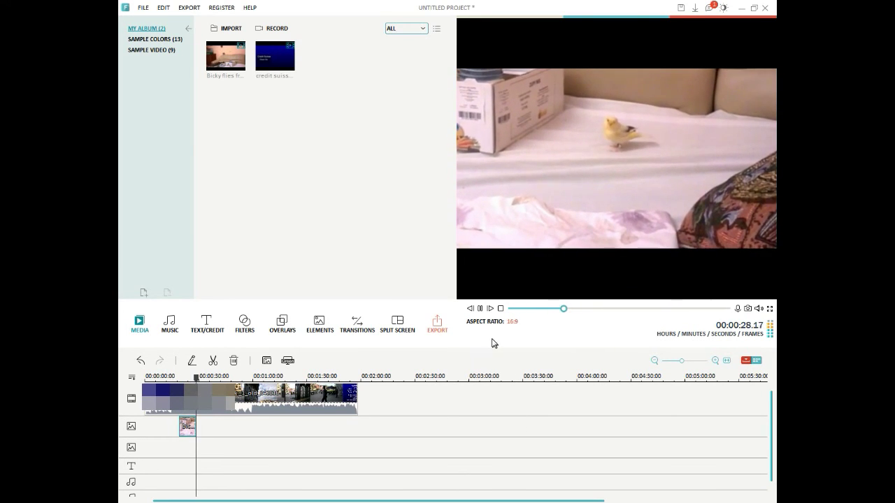
{"action": "left_click", "coordinate": [480, 308]}
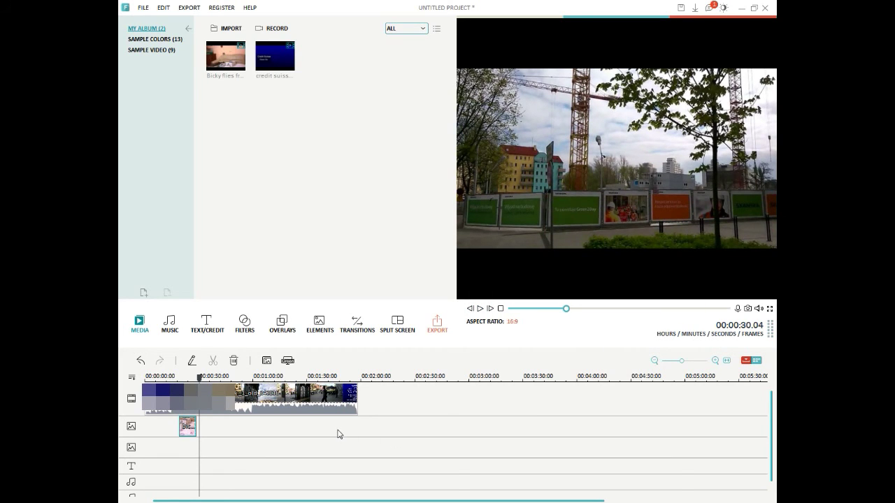
Step: Split the city video where the canary cutaway begins and ends
{"action": "left_click_drag", "start_coordinate": [199, 377], "coordinate": [179, 378]}
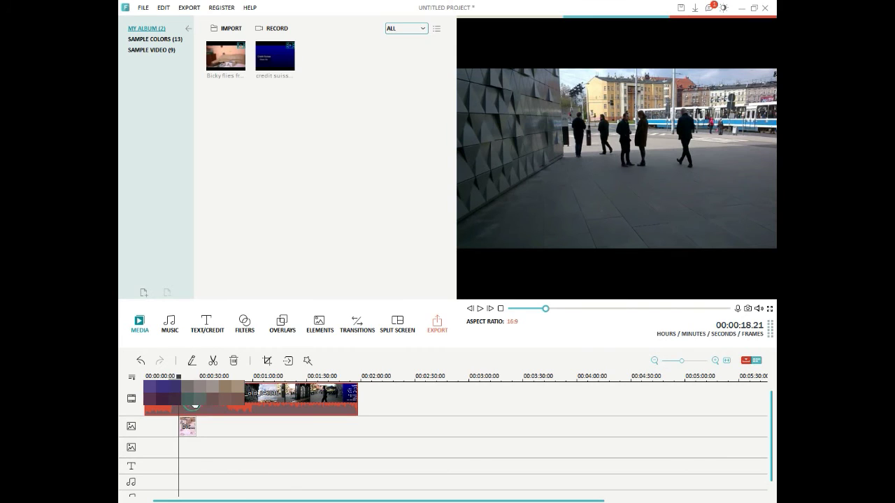
{"action": "right_click", "coordinate": [196, 405]}
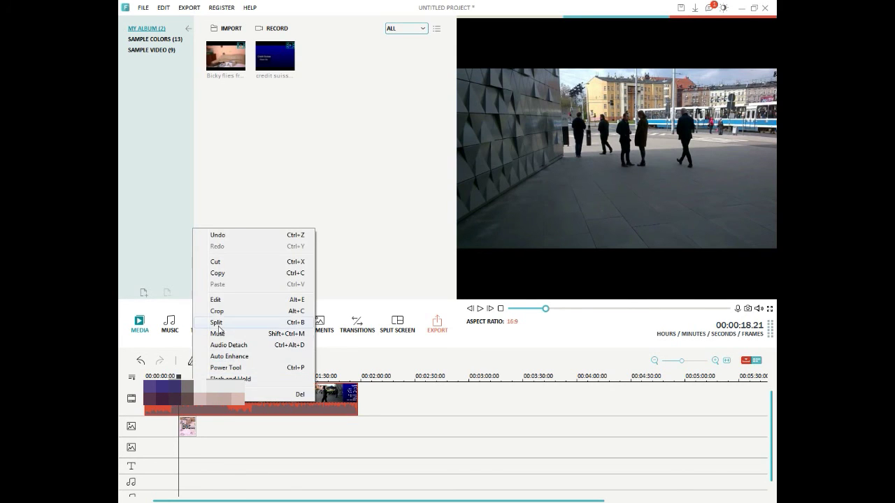
{"action": "left_click", "coordinate": [218, 331]}
{"action": "left_click", "coordinate": [195, 376]}
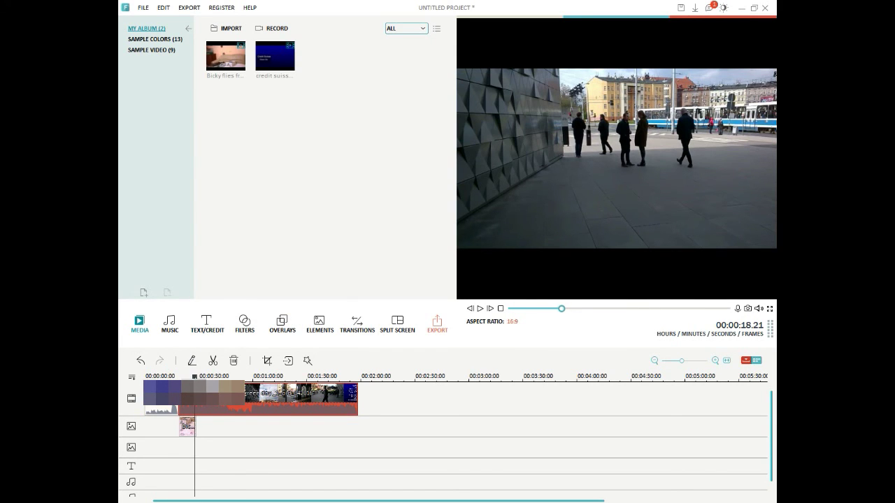
{"action": "right_click", "coordinate": [230, 407]}
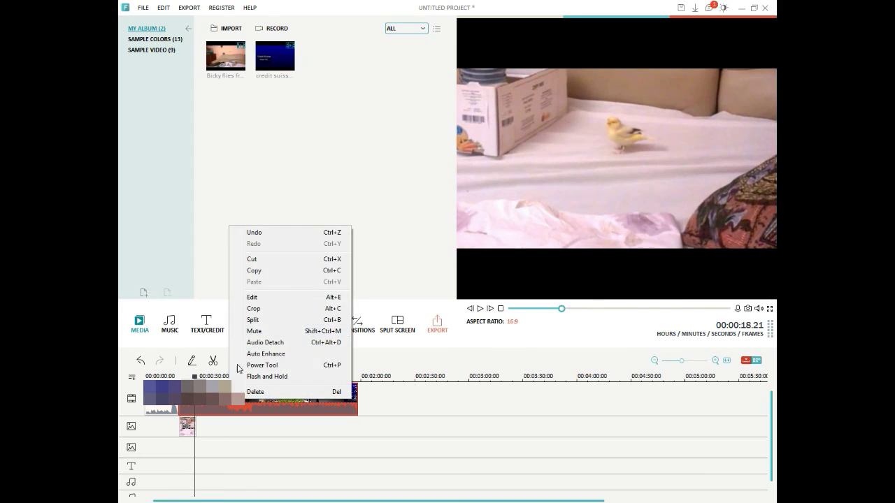
{"action": "left_click", "coordinate": [246, 319]}
Step: Lower the volume of the middle city section to 16 and check that it is muted
{"action": "right_click", "coordinate": [182, 407]}
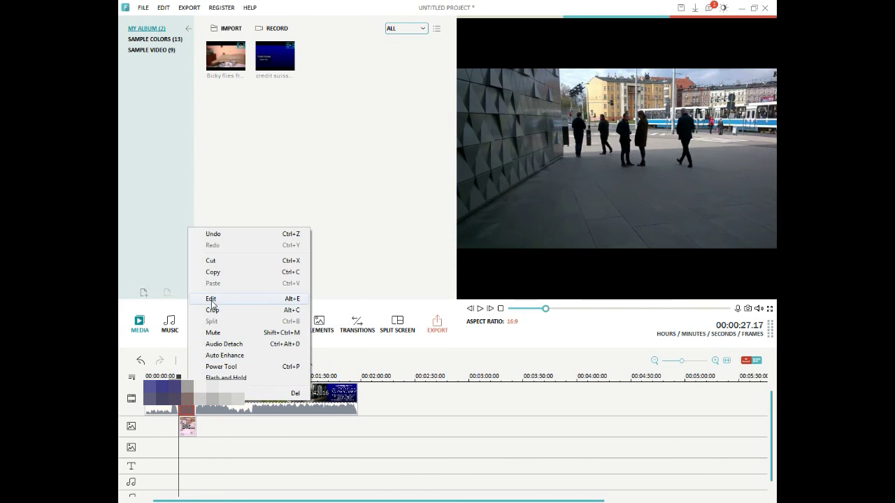
{"action": "left_click", "coordinate": [210, 295]}
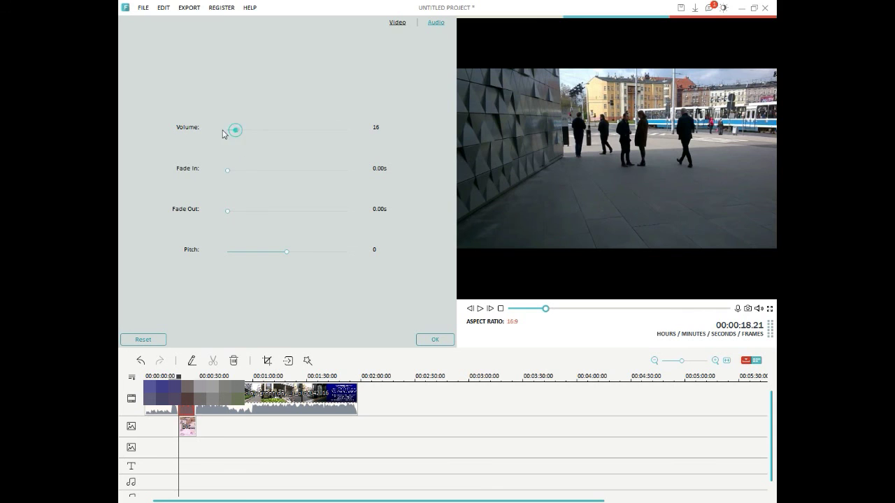
{"action": "left_click", "coordinate": [434, 340]}
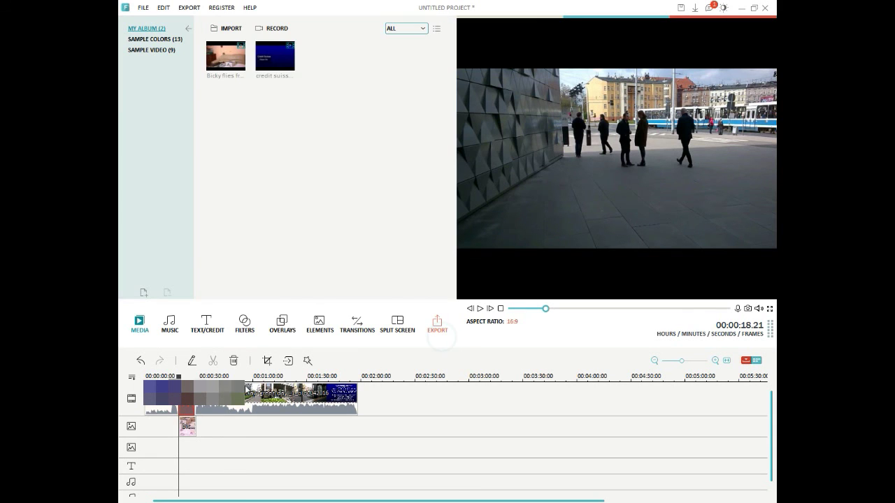
{"action": "right_click", "coordinate": [187, 399]}
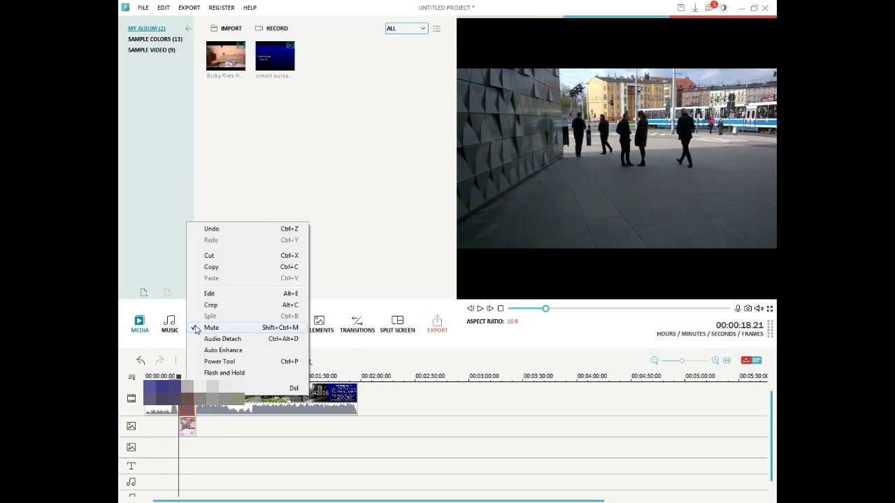
{"action": "left_click", "coordinate": [440, 422]}
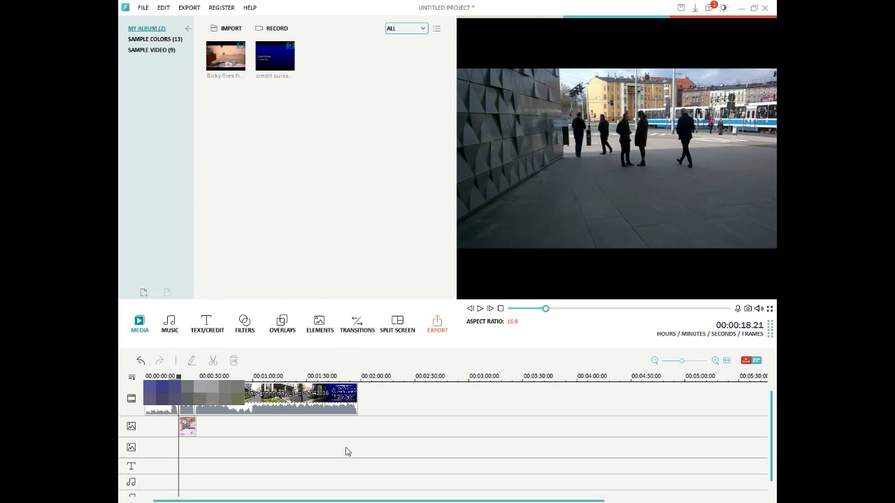